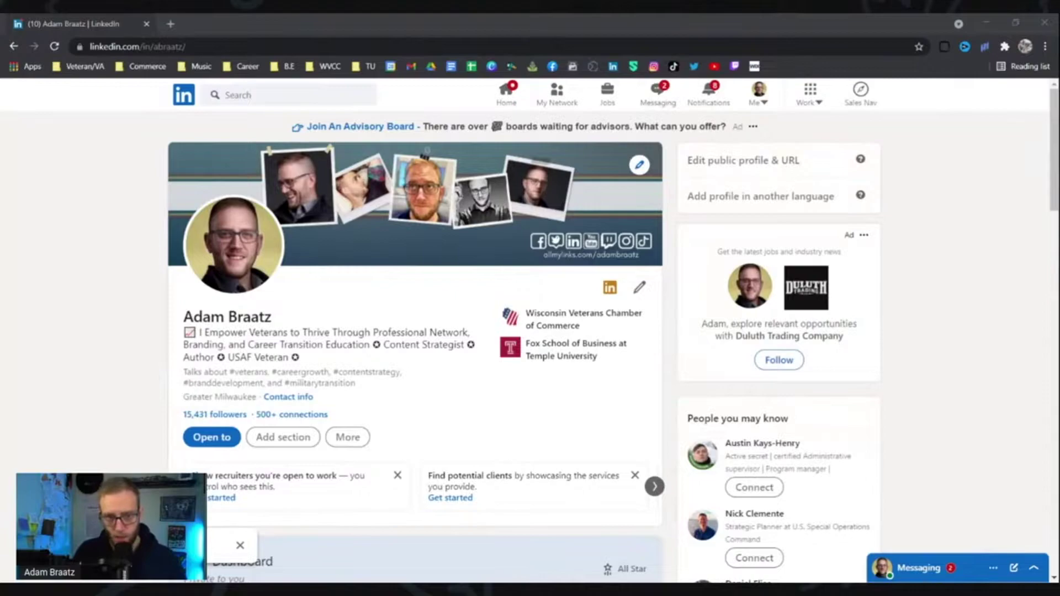
Run a search without any keywords and restrict the results to people.
{"action": "left_click", "coordinate": [287, 95]}
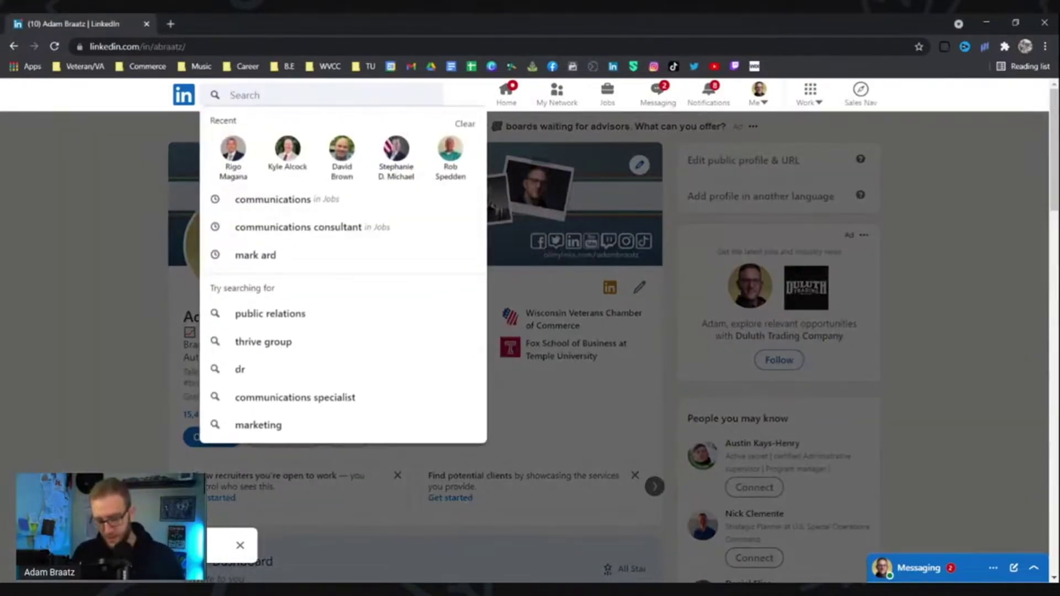
{"action": "key", "text": "Return"}
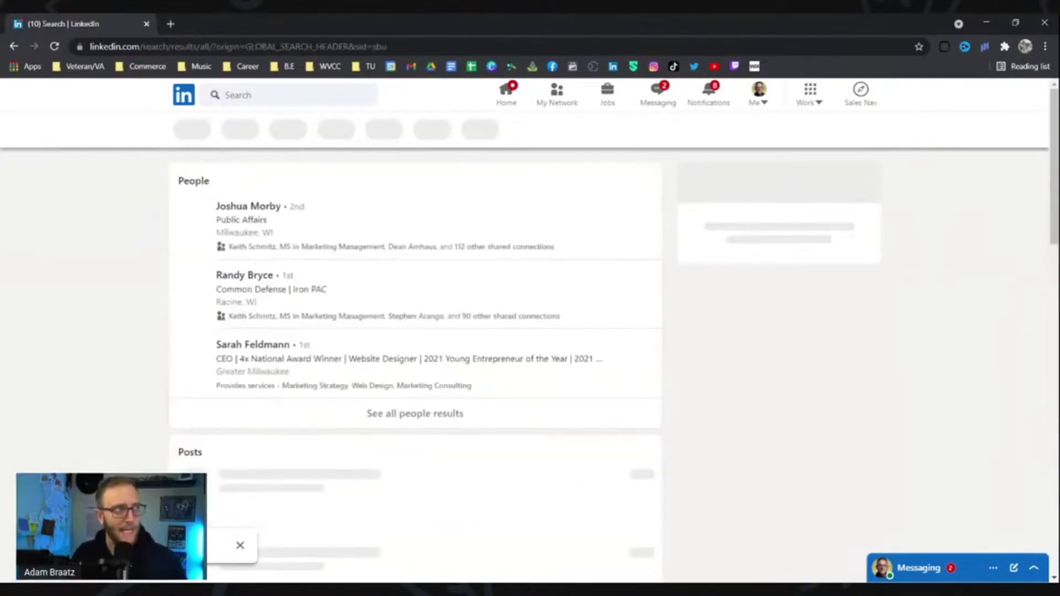
{"action": "left_click", "coordinate": [190, 129]}
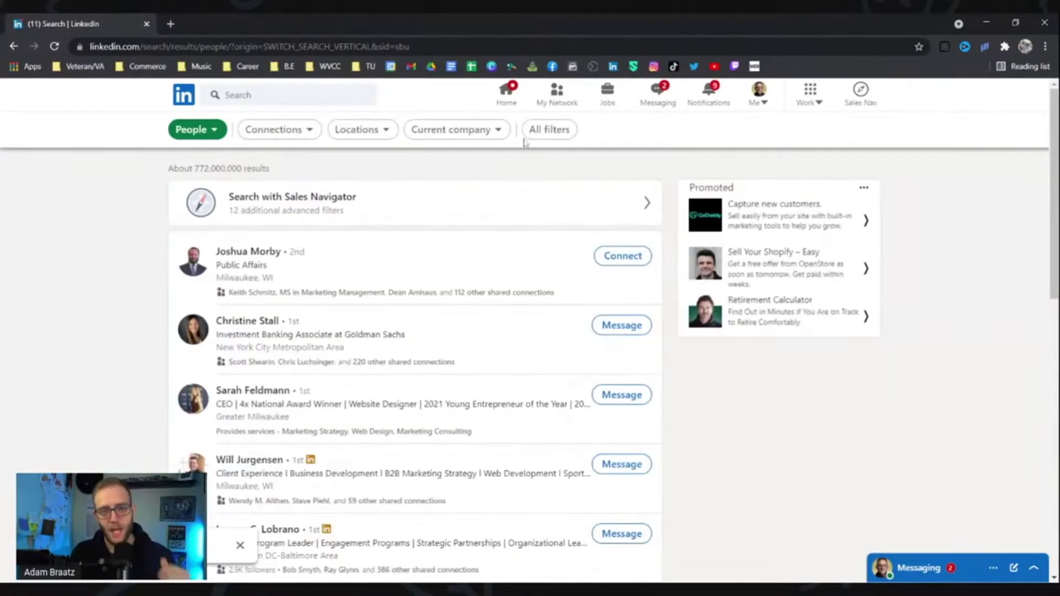
Filter the people search to 2nd and 3rd+ connections and add Davenport, IA as the location.
{"action": "left_click", "coordinate": [549, 130]}
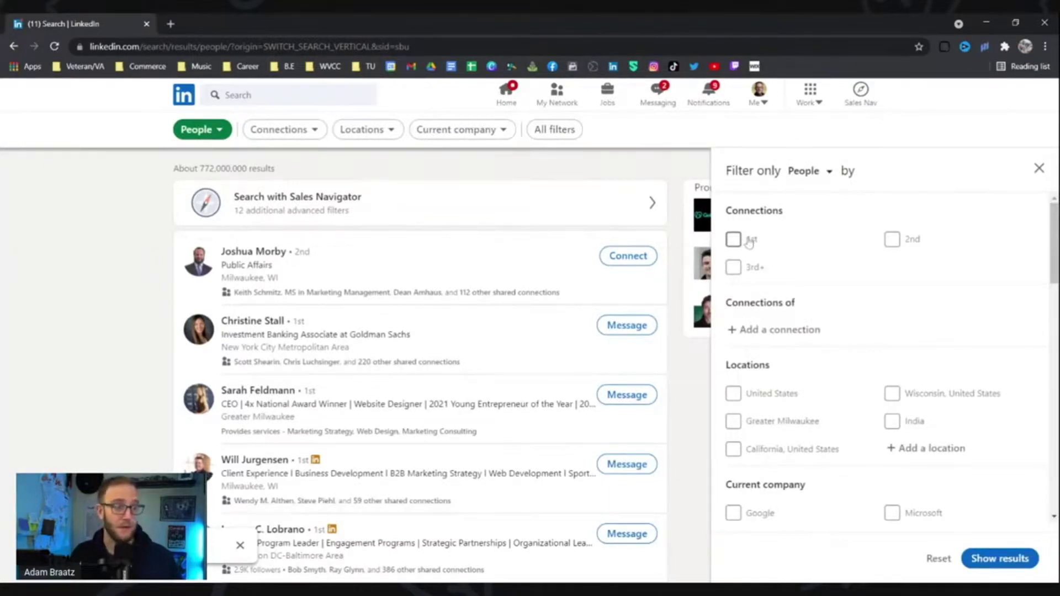
{"action": "left_click", "coordinate": [892, 239]}
{"action": "left_click", "coordinate": [734, 268]}
{"action": "left_click", "coordinate": [922, 448]}
{"action": "type", "text": "da"}
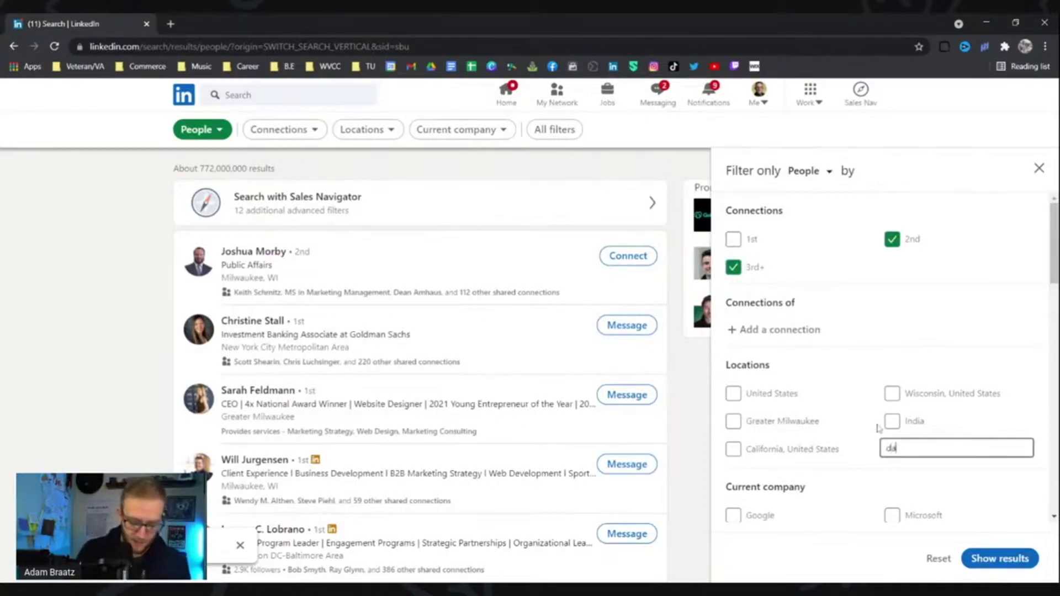
{"action": "type", "text": "venport"}
{"action": "left_click", "coordinate": [773, 469]}
Add US Army as past company and Information Technology & Services as industry, and show the filtered results.
{"action": "scroll", "coordinate": [883, 359], "scroll_direction": "down", "scroll_amount": 6}
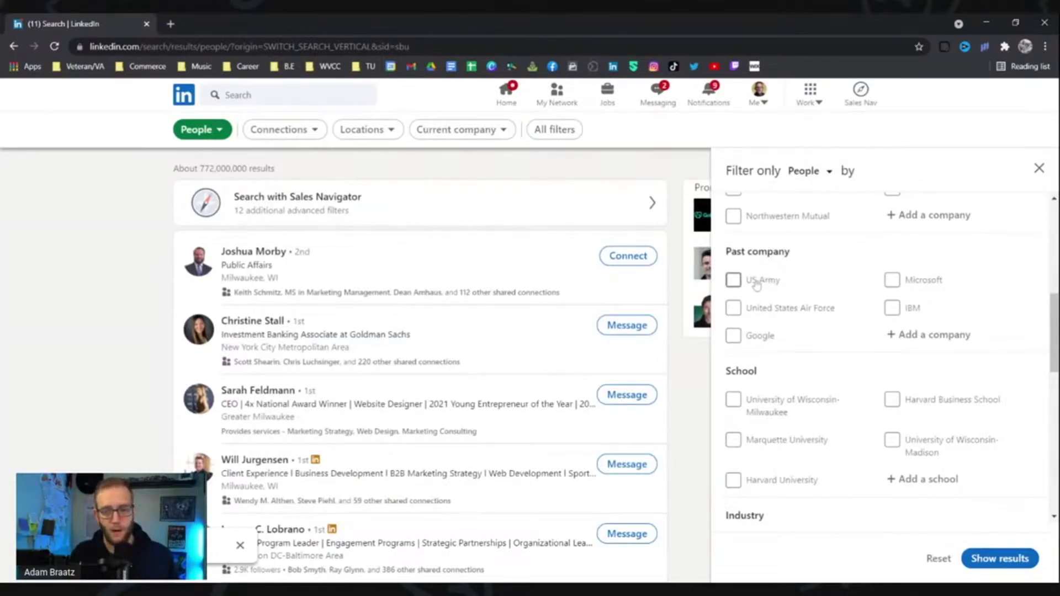
{"action": "left_click", "coordinate": [735, 281]}
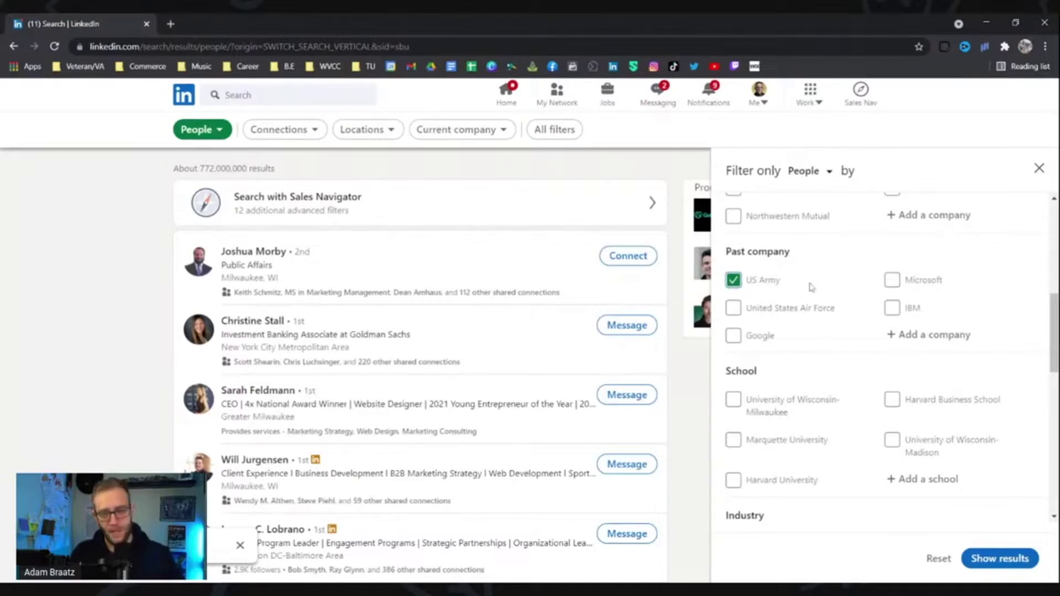
{"action": "scroll", "coordinate": [823, 313], "scroll_direction": "down", "scroll_amount": 3}
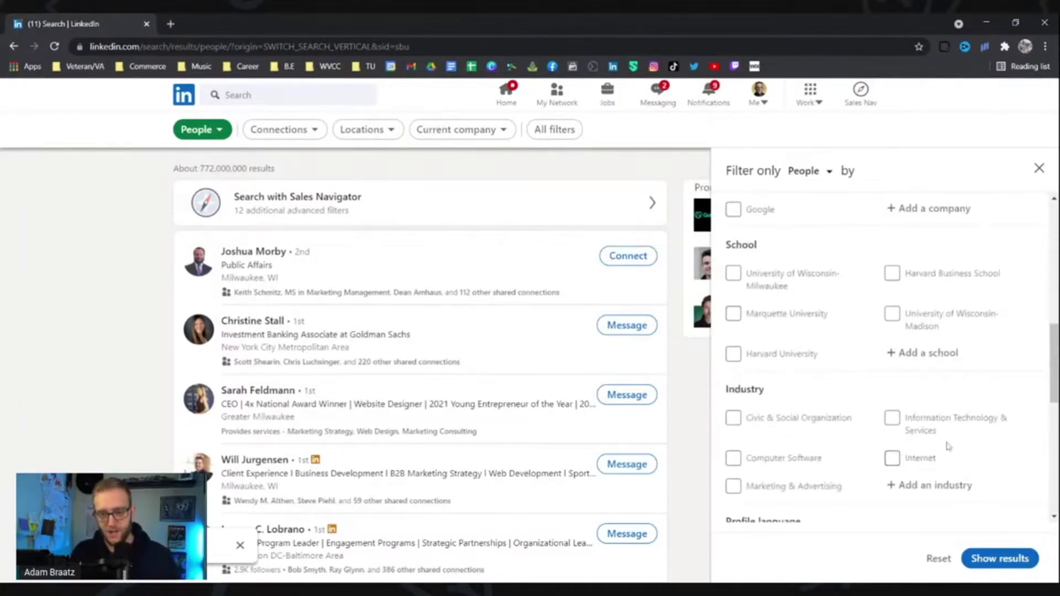
{"action": "left_click", "coordinate": [892, 418]}
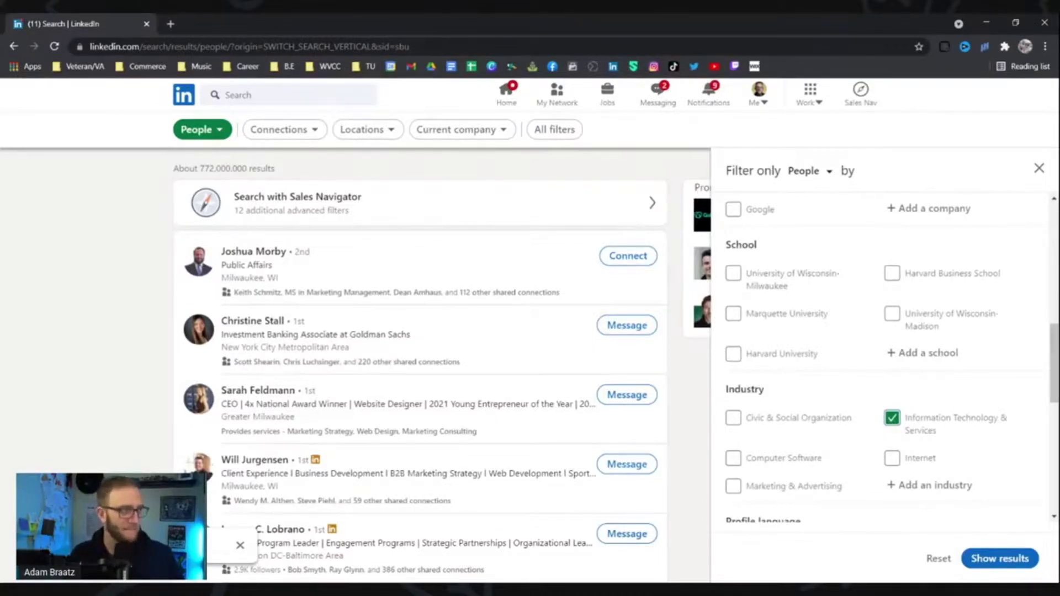
{"action": "left_click", "coordinate": [1000, 558]}
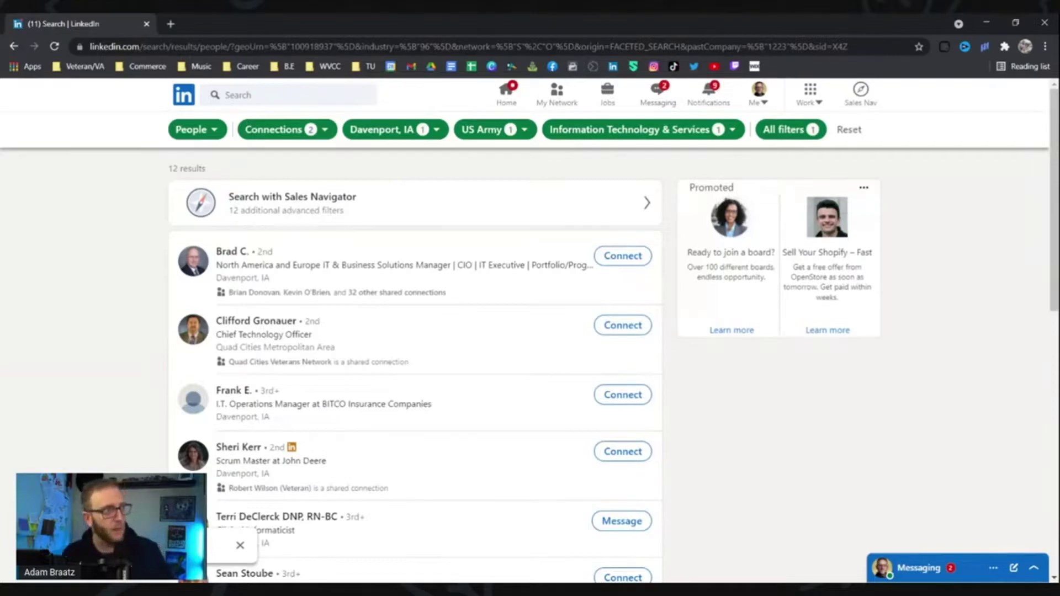
Begin a connection invitation note to the Chief Technology Officer with a greeting by first name and "I am", and discard it.
{"action": "scroll", "coordinate": [132, 279], "scroll_direction": "down", "scroll_amount": 7}
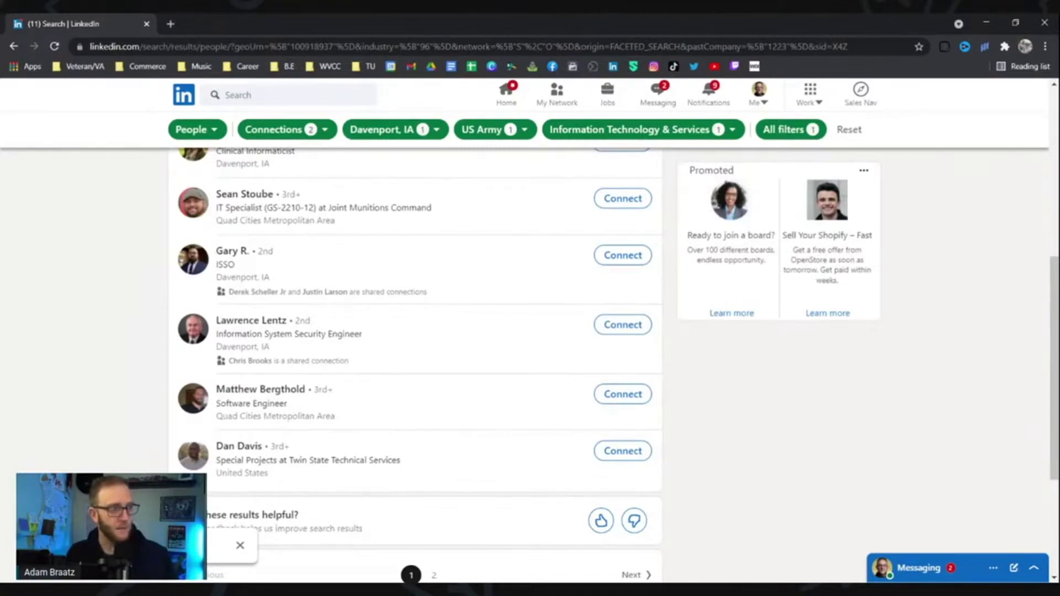
{"action": "scroll", "coordinate": [143, 359], "scroll_direction": "up", "scroll_amount": 5}
{"action": "left_click", "coordinate": [622, 199]}
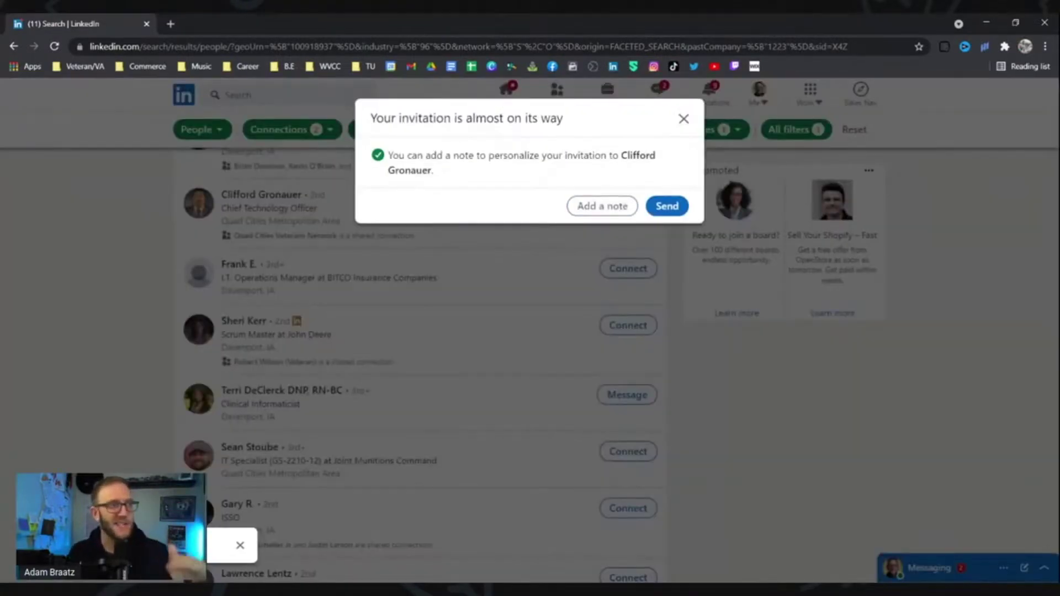
{"action": "left_click", "coordinate": [594, 206]}
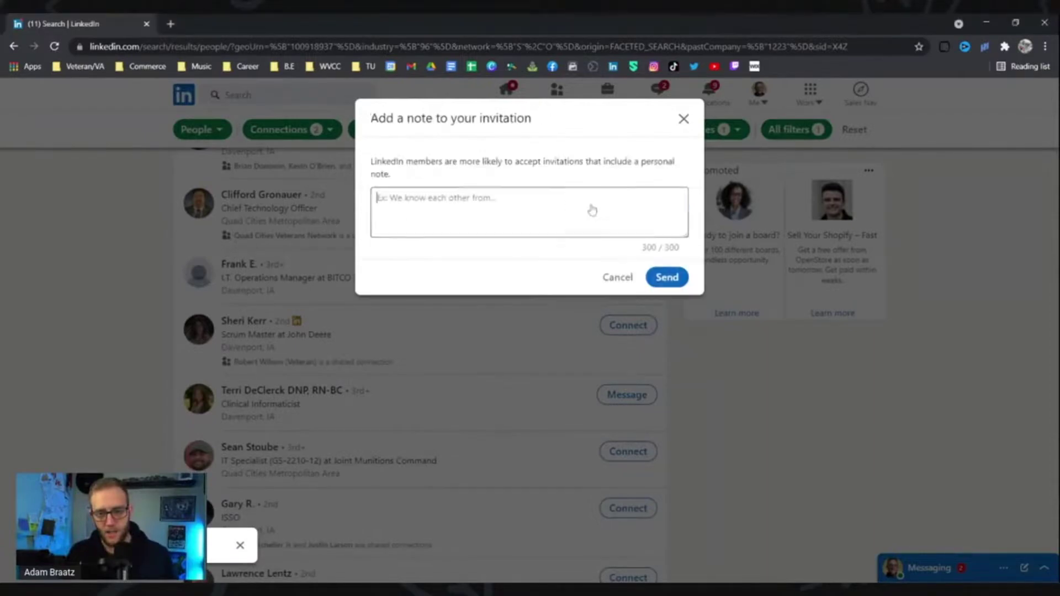
{"action": "type", "text": "Hi Clifford,"}
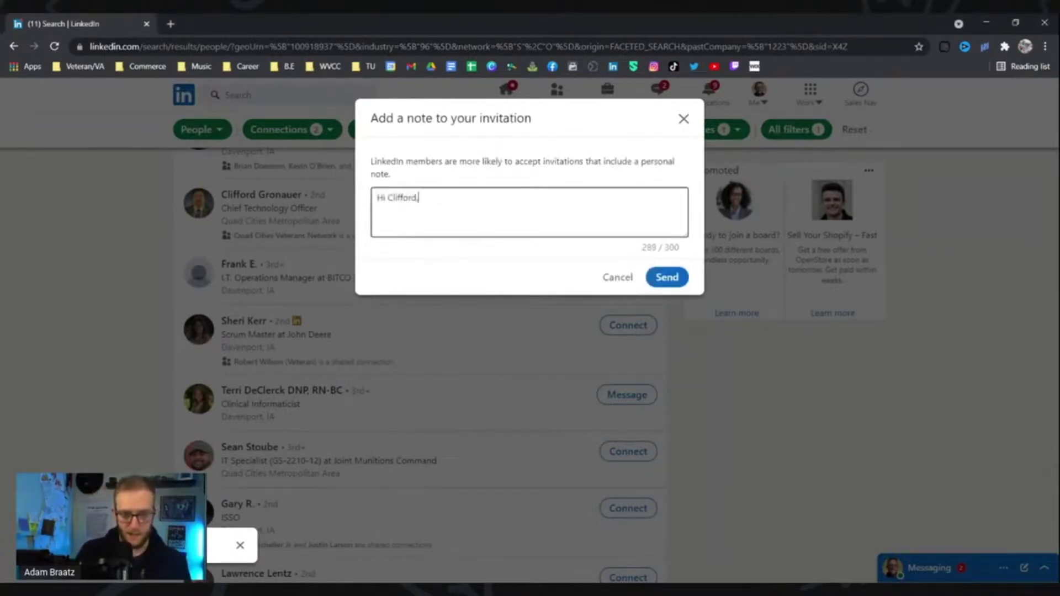
{"action": "key", "text": "Return"}
{"action": "key", "text": "Return"}
{"action": "type", "text": "I am"}
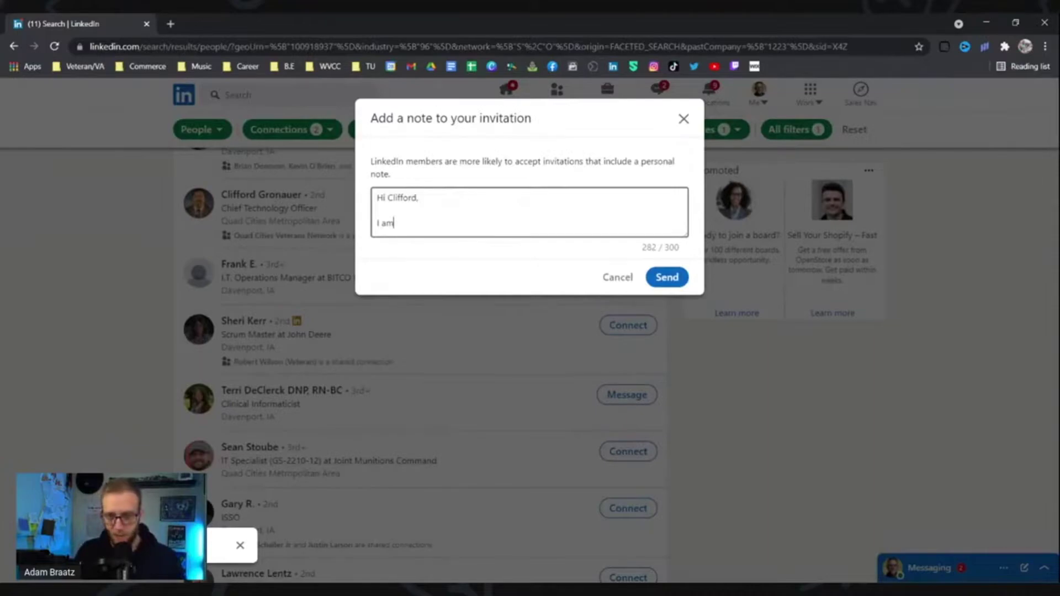
{"action": "key", "text": "Escape"}
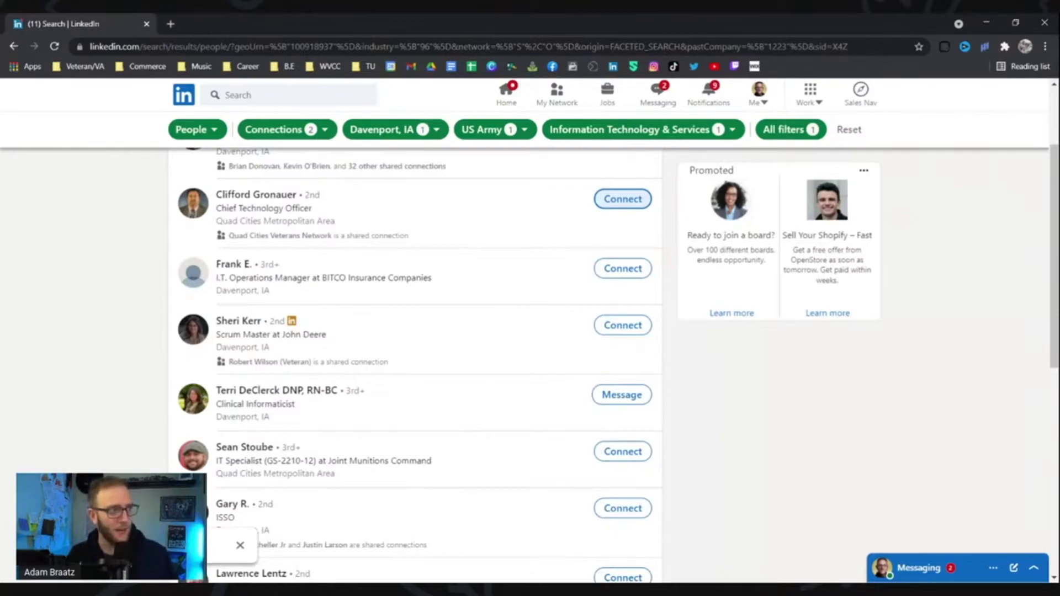
Reset all search filters and limit the people search to 2nd and 3rd+ connections.
{"action": "left_click", "coordinate": [849, 130]}
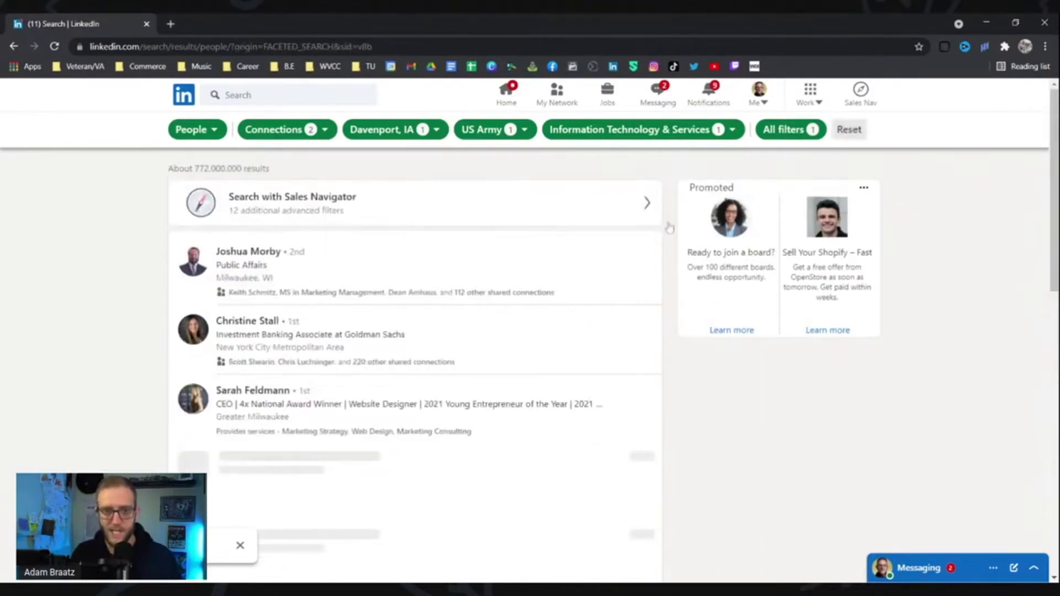
{"action": "left_click", "coordinate": [549, 129]}
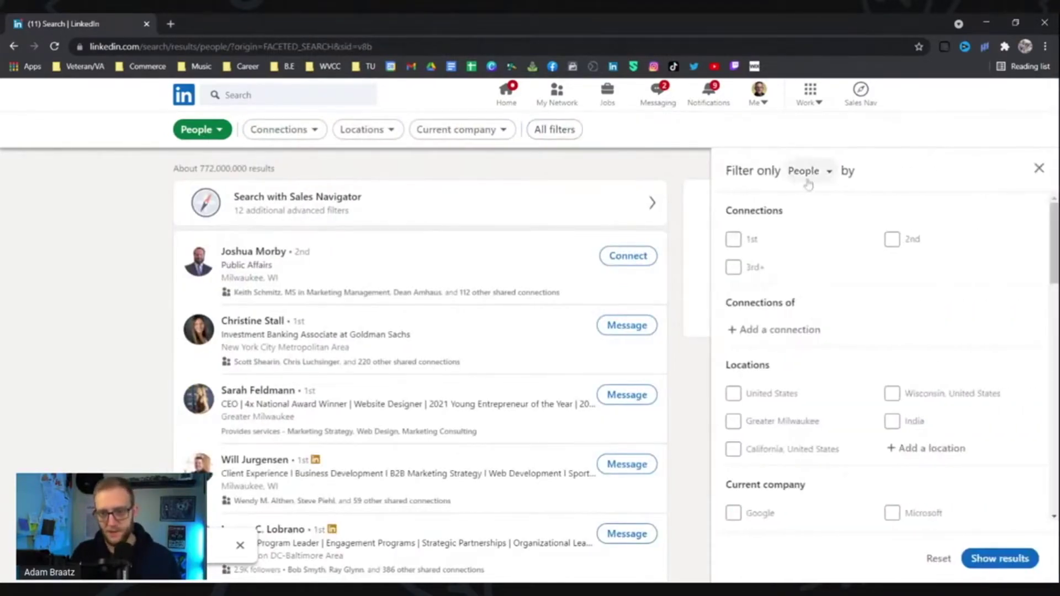
{"action": "left_click", "coordinate": [891, 241]}
{"action": "left_click", "coordinate": [733, 267]}
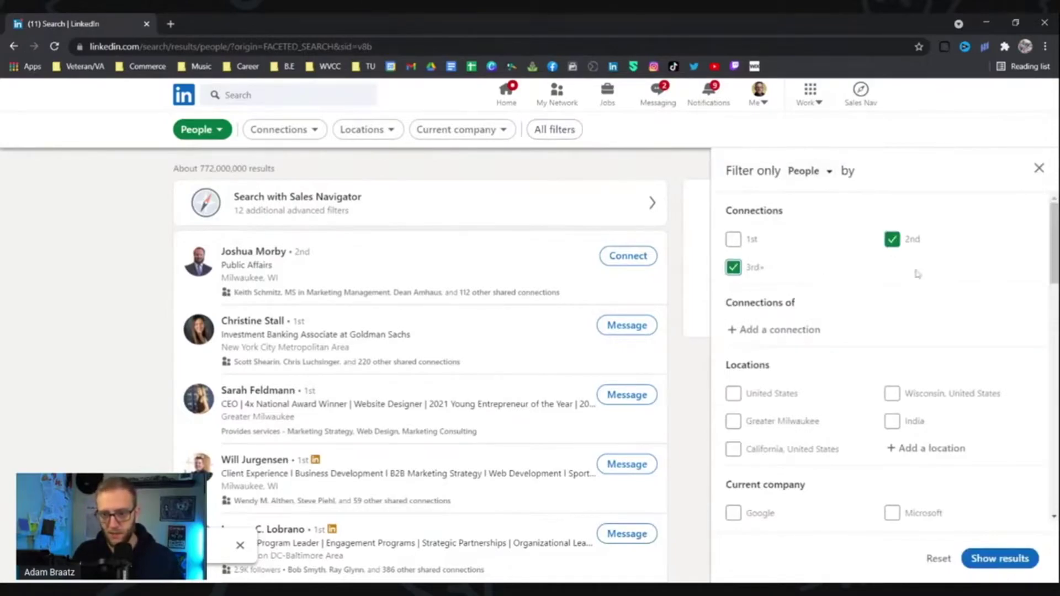
{"action": "scroll", "coordinate": [840, 280], "scroll_direction": "down", "scroll_amount": 3}
{"action": "scroll", "coordinate": [839, 303], "scroll_direction": "up", "scroll_amount": 2}
{"action": "scroll", "coordinate": [839, 308], "scroll_direction": "up", "scroll_amount": 2}
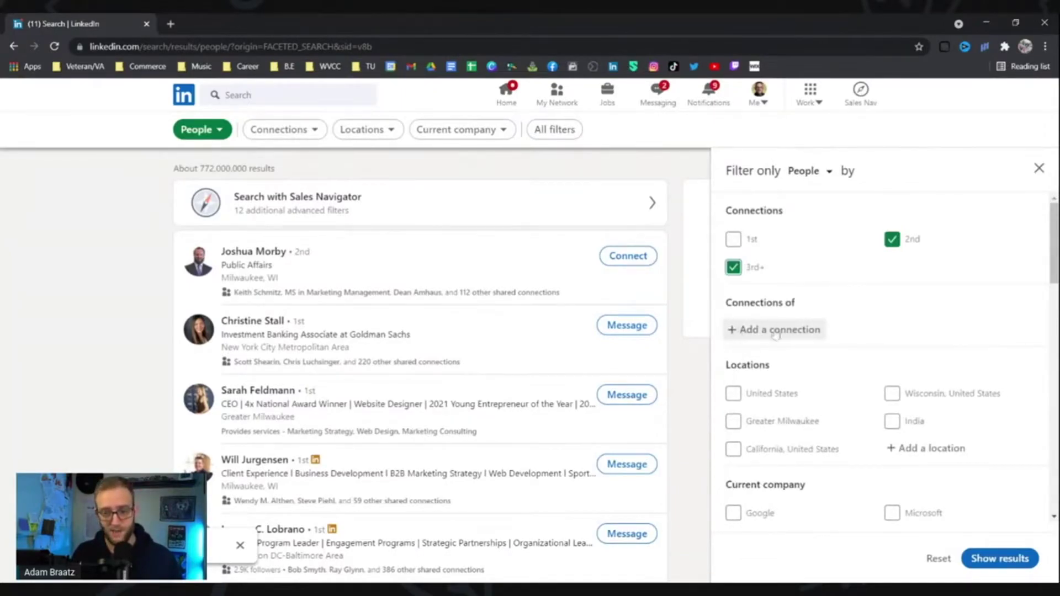
{"action": "left_click_drag", "start_coordinate": [723, 302], "coordinate": [832, 334]}
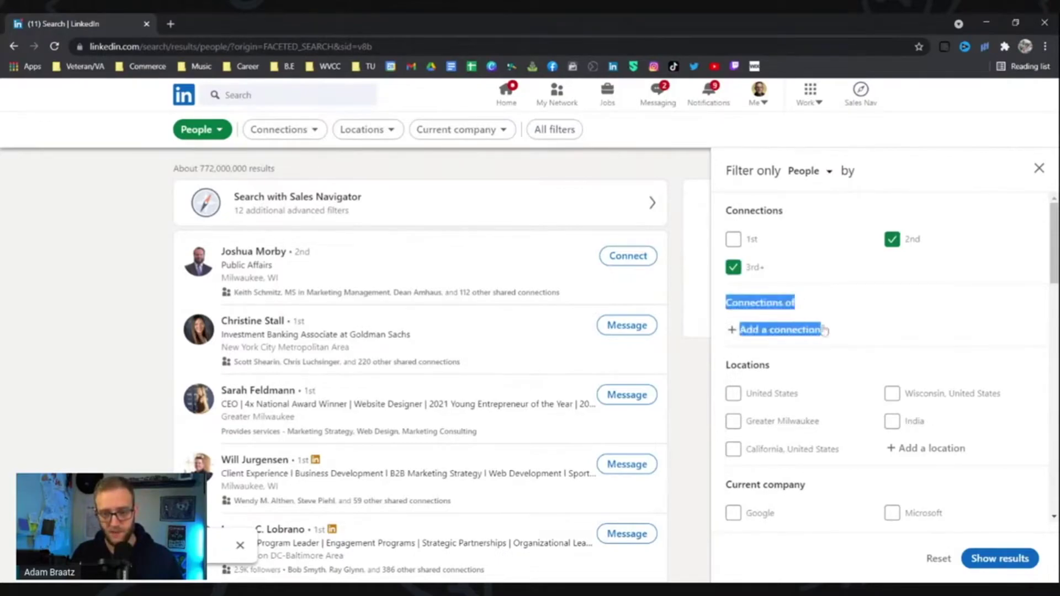
{"action": "left_click", "coordinate": [880, 311]}
Add Quad Cities Metropolitan Area as the location filter.
{"action": "left_click", "coordinate": [925, 448]}
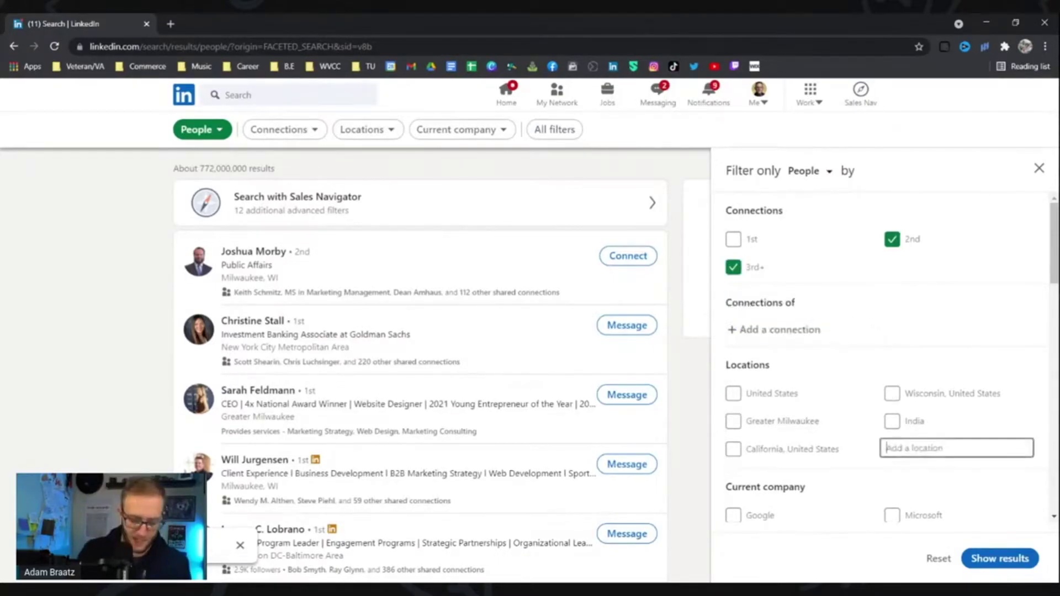
{"action": "type", "text": "quad"}
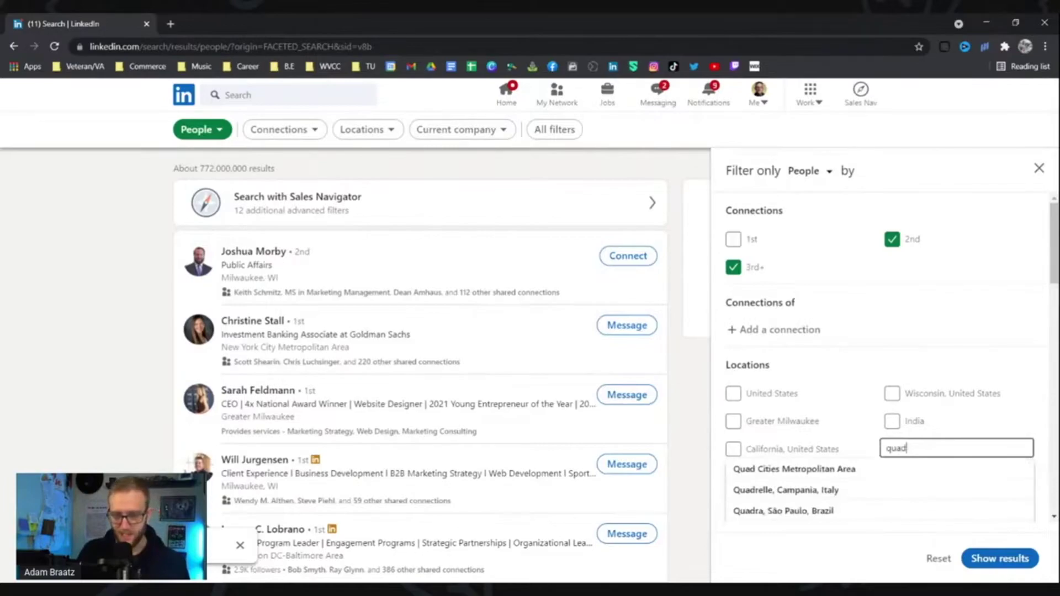
{"action": "left_click", "coordinate": [870, 478]}
Select US Army, United States Air Force and US Navy as past companies in the filters.
{"action": "scroll", "coordinate": [886, 347], "scroll_direction": "down", "scroll_amount": 4}
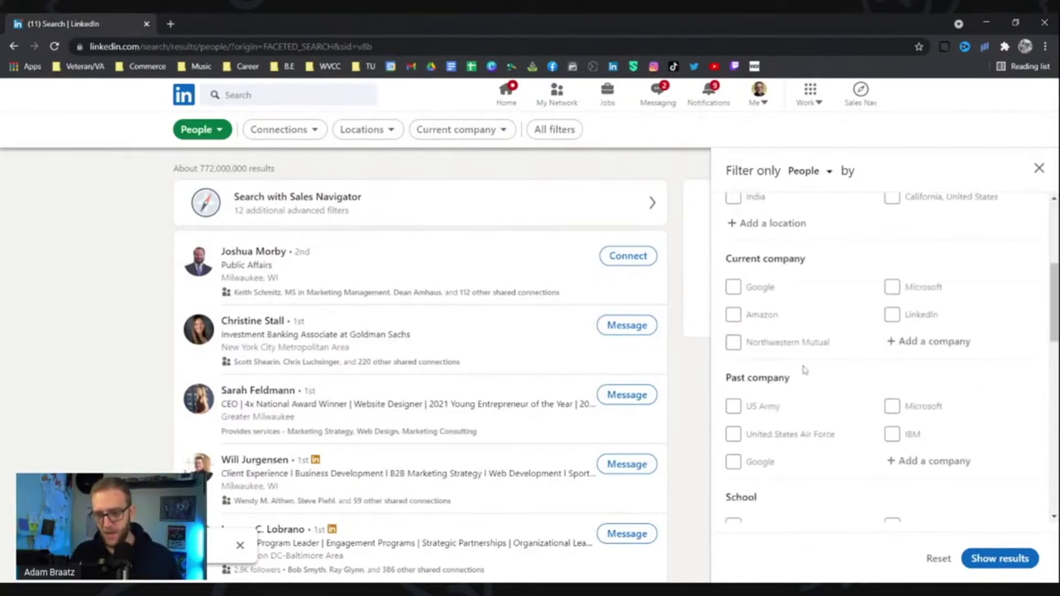
{"action": "left_click", "coordinate": [733, 406]}
{"action": "left_click", "coordinate": [733, 435]}
{"action": "left_click", "coordinate": [911, 461]}
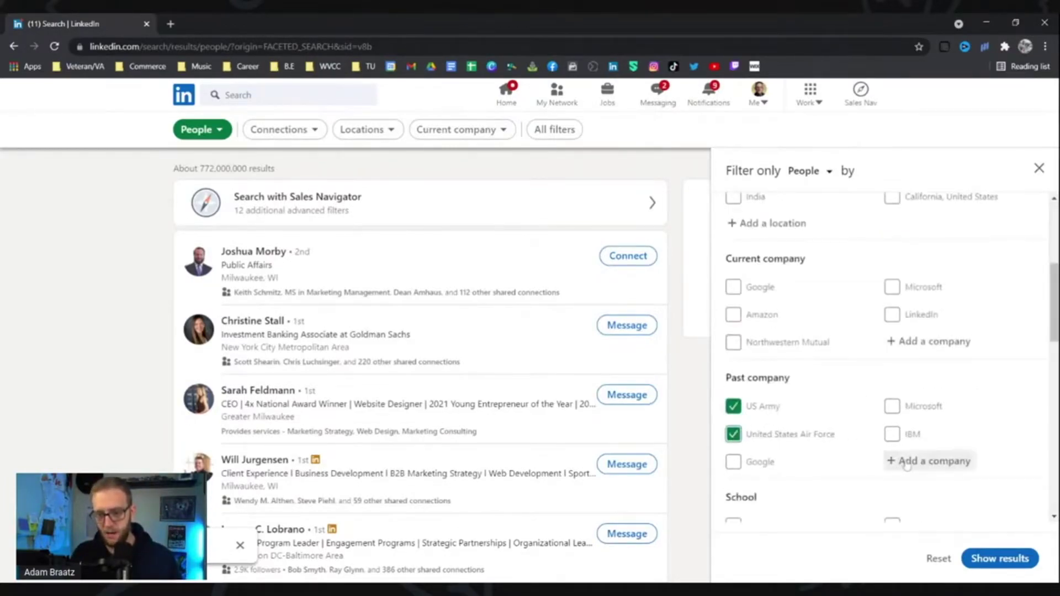
{"action": "type", "text": "navy"}
{"action": "key", "text": "Return"}
Add United States Marine Corps, U.S. Coast Guard and United States Space Force to the past company filter.
{"action": "type", "text": "marines"}
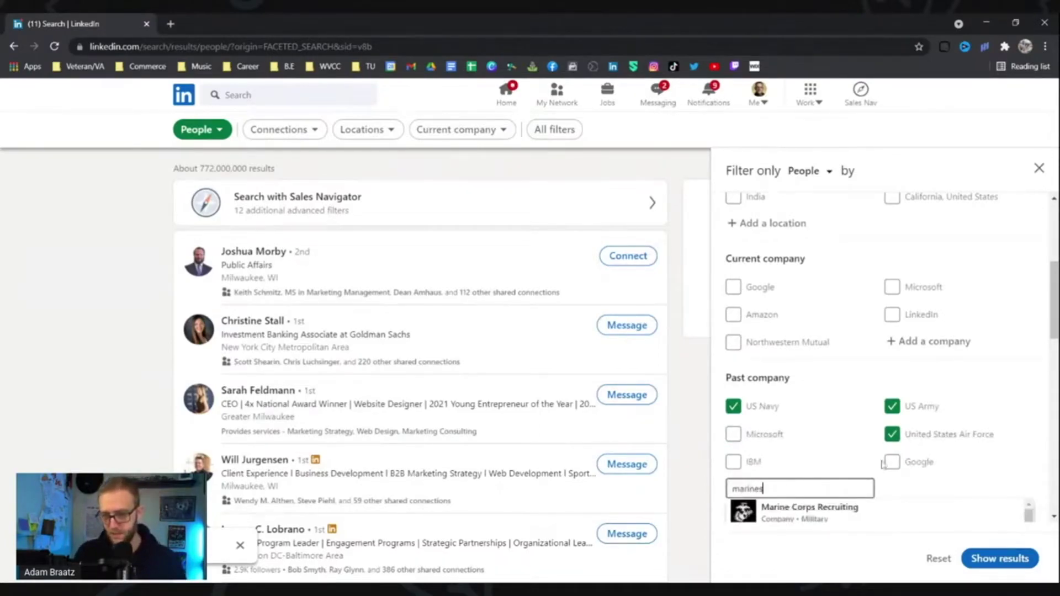
{"action": "scroll", "coordinate": [944, 420], "scroll_direction": "down", "scroll_amount": 1}
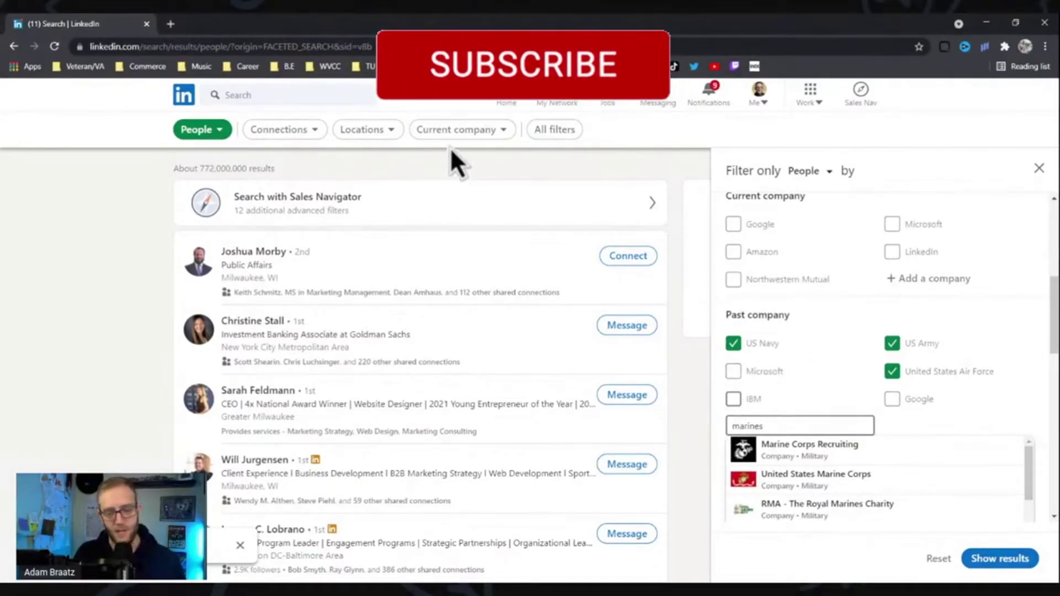
{"action": "left_click", "coordinate": [815, 478]}
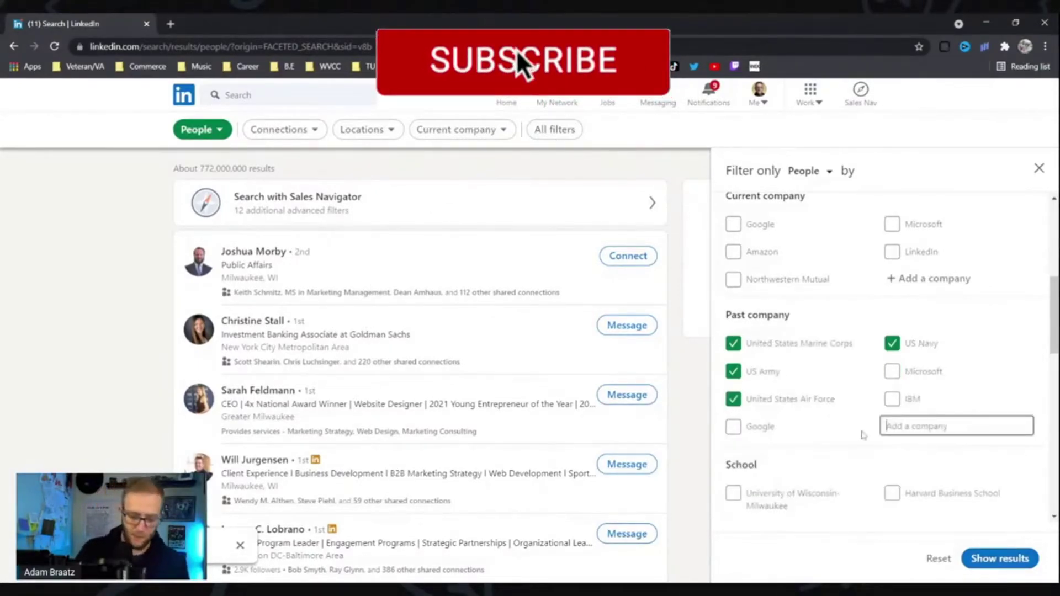
{"action": "type", "text": "c"}
{"action": "left_click", "coordinate": [916, 452]}
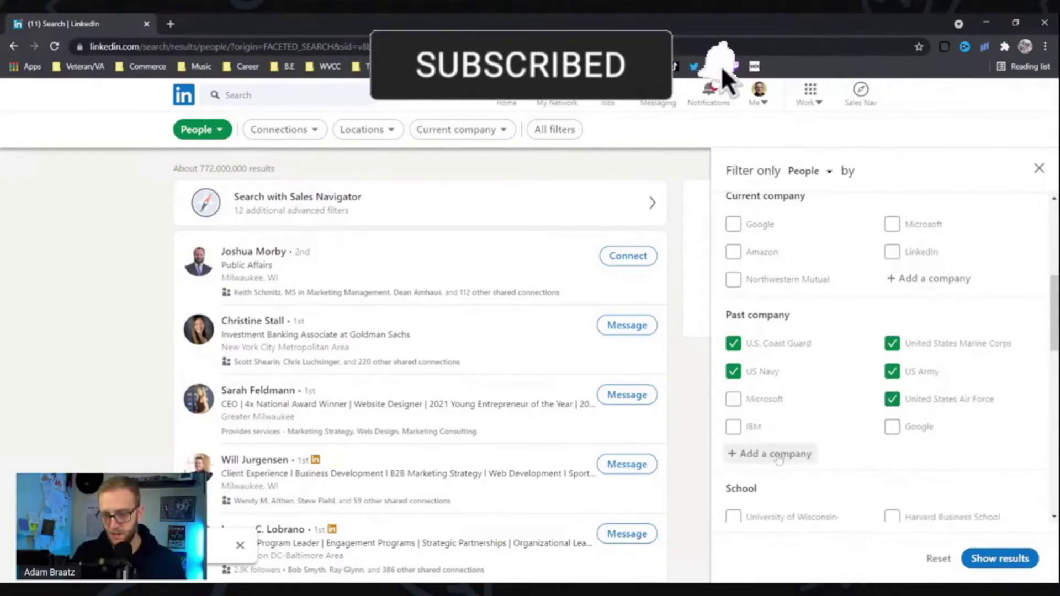
{"action": "left_click", "coordinate": [768, 449]}
{"action": "type", "text": "space force"}
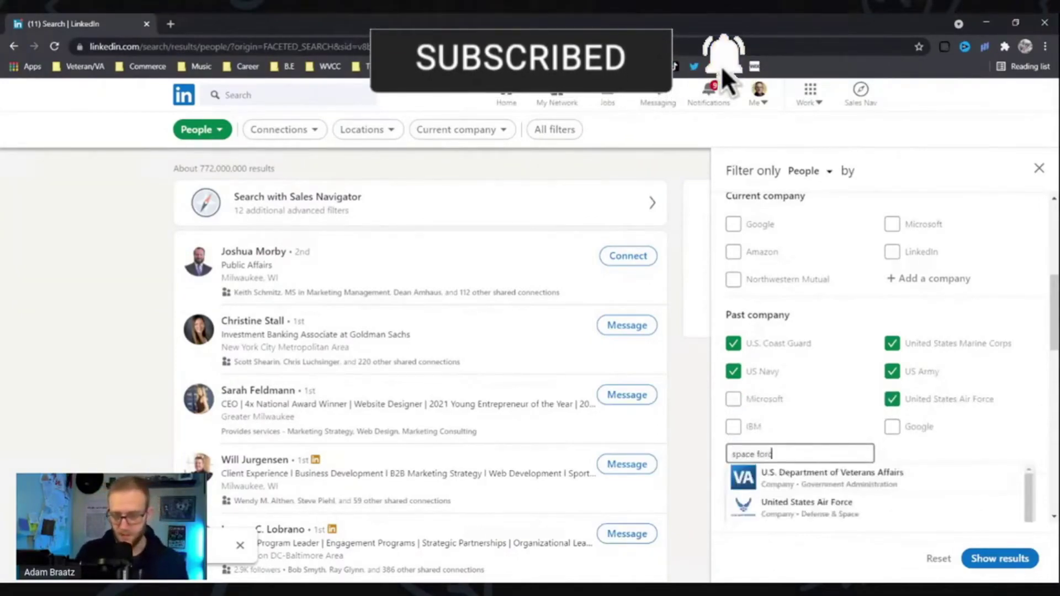
{"action": "key", "text": "Return"}
Review the chosen location and past company filters and show the matching people.
{"action": "scroll", "coordinate": [961, 383], "scroll_direction": "up", "scroll_amount": 6}
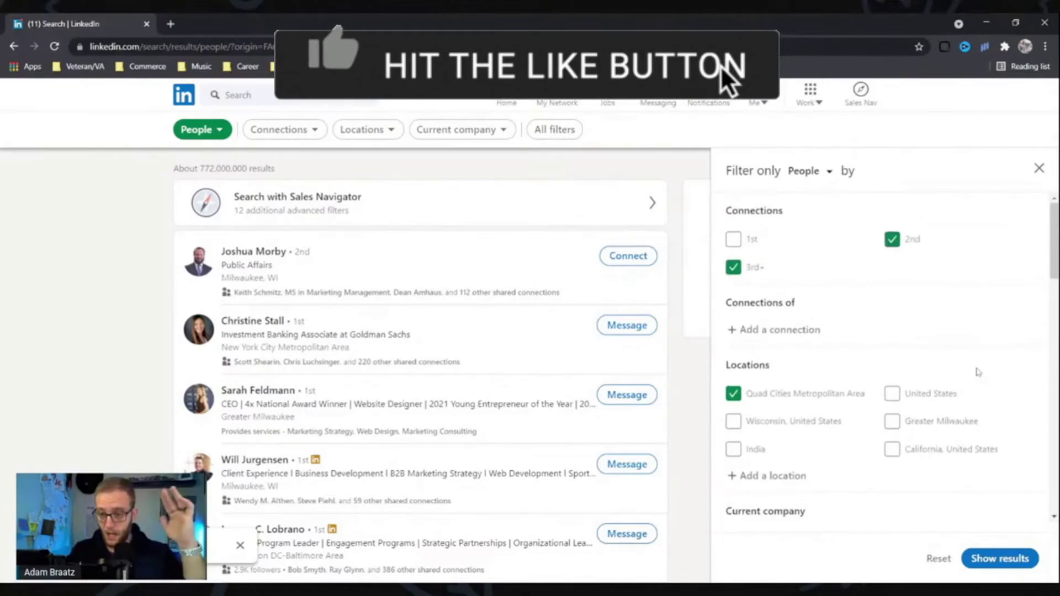
{"action": "scroll", "coordinate": [932, 382], "scroll_direction": "down", "scroll_amount": 5}
{"action": "scroll", "coordinate": [933, 382], "scroll_direction": "up", "scroll_amount": 1}
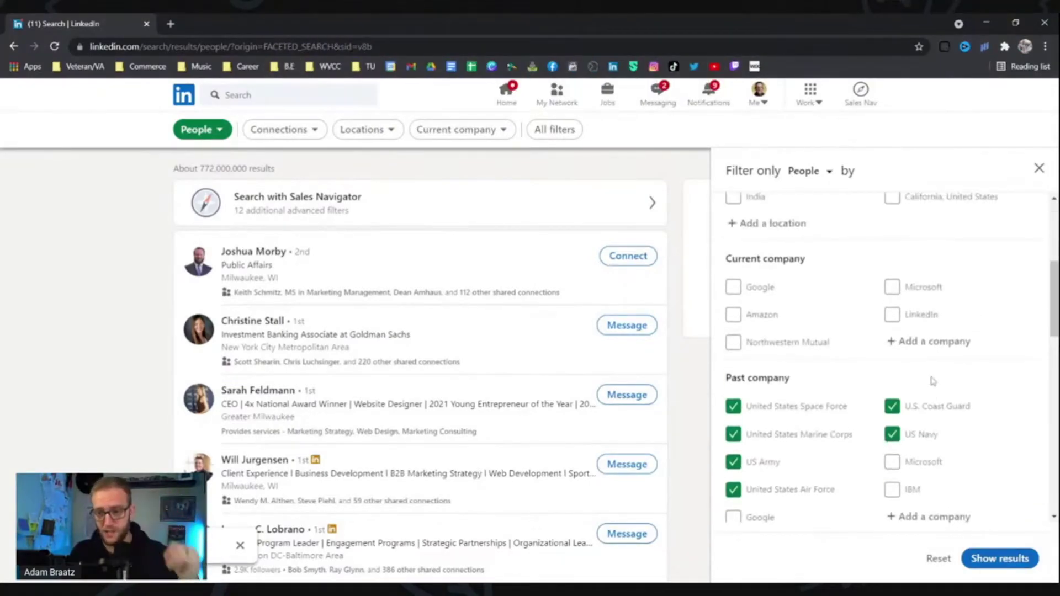
{"action": "scroll", "coordinate": [933, 382], "scroll_direction": "down", "scroll_amount": 4}
{"action": "left_click", "coordinate": [984, 559]}
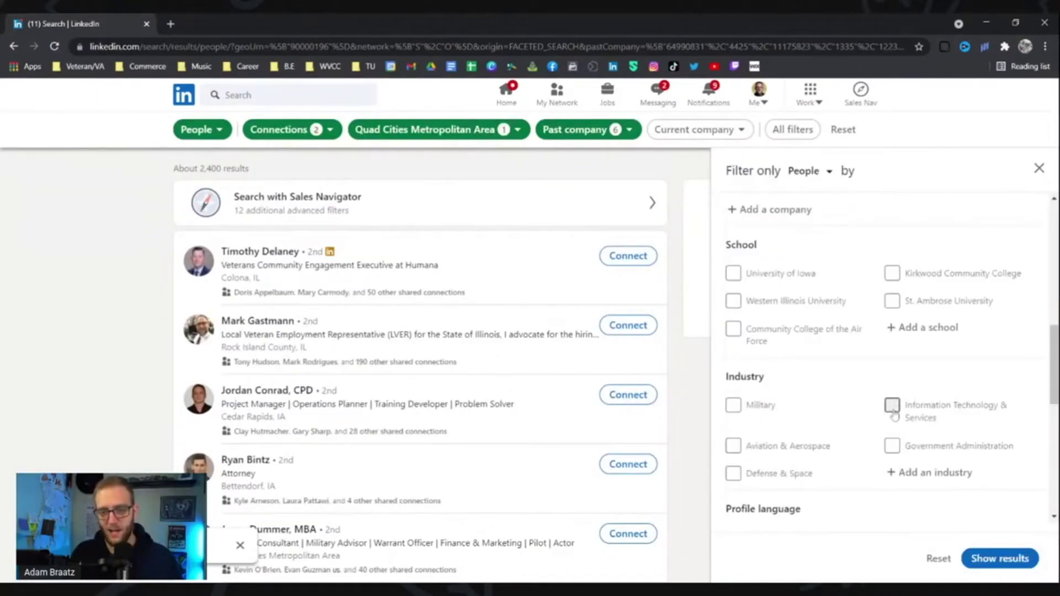
{"action": "left_click", "coordinate": [989, 558]}
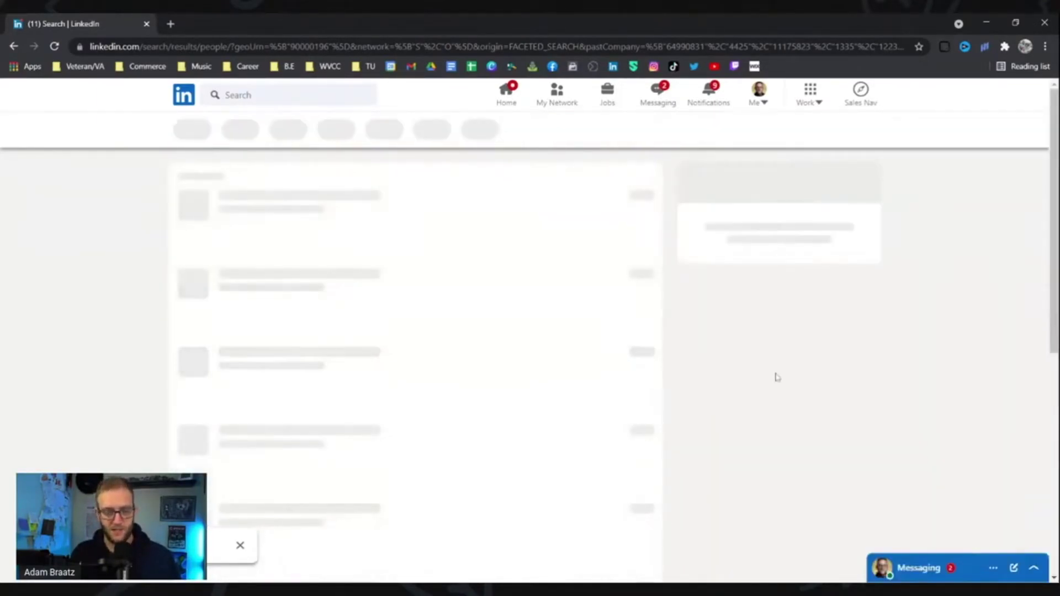